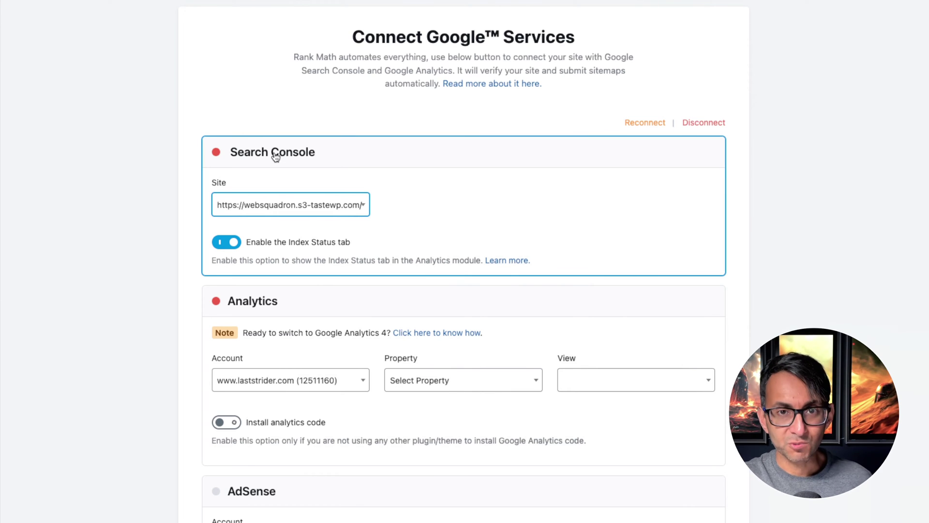
Step: Reconnect Rank Math to Google with the existing account and authorise Rank Math SEO
{"action": "left_click", "coordinate": [657, 124]}
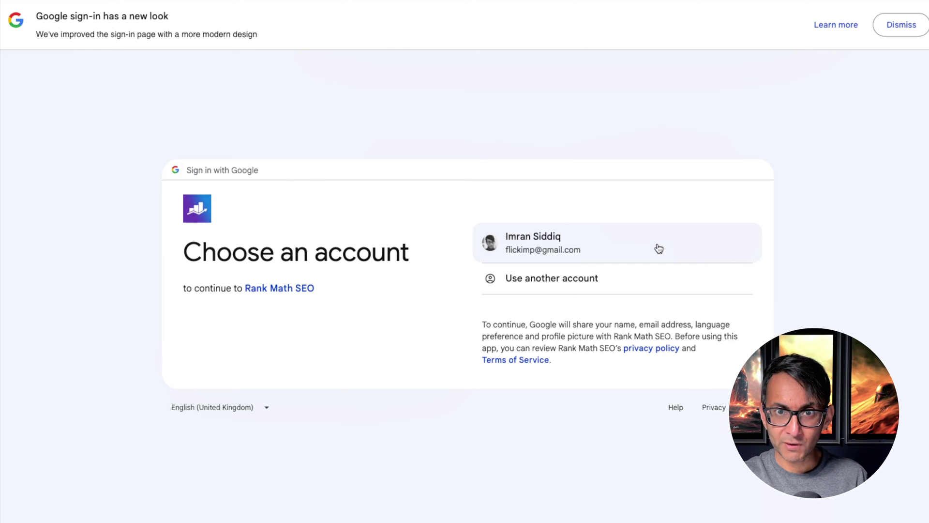
{"action": "left_click", "coordinate": [659, 248]}
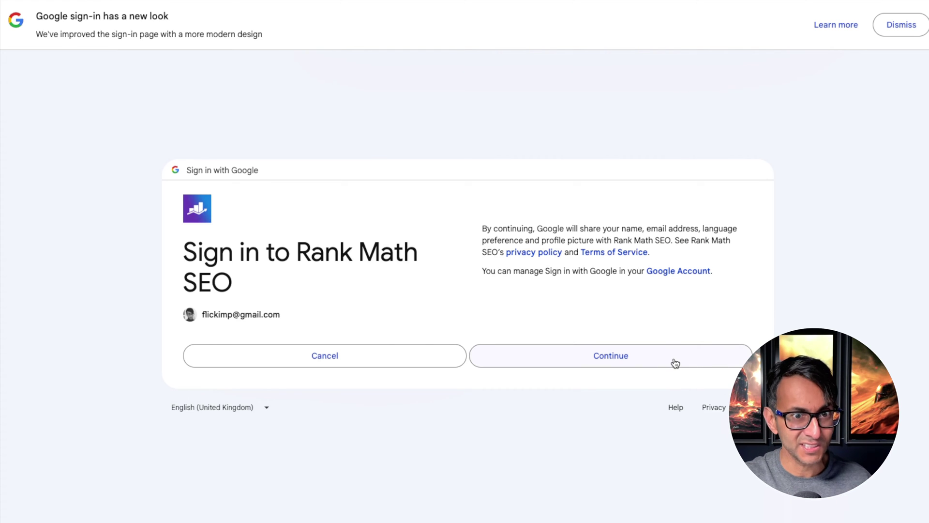
{"action": "left_click", "coordinate": [676, 359]}
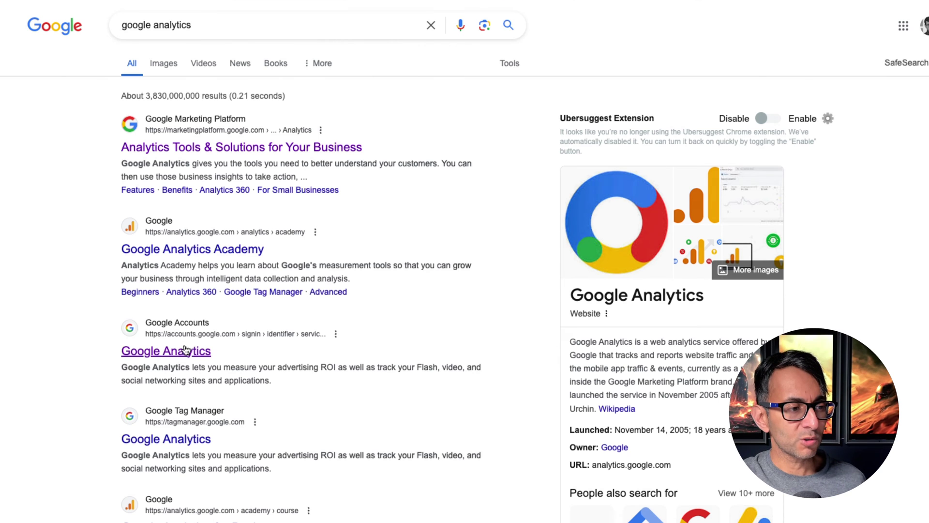
Step: Open Google Analytics from the search results on the Web Squadron - GA4 Home dashboard
{"action": "left_click", "coordinate": [184, 352]}
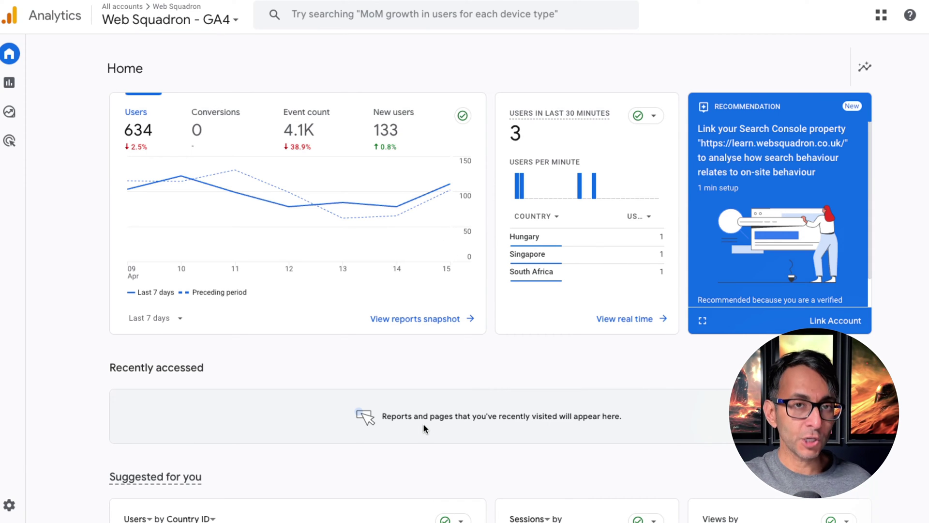
{"action": "mouse_move", "coordinate": [11, 505]}
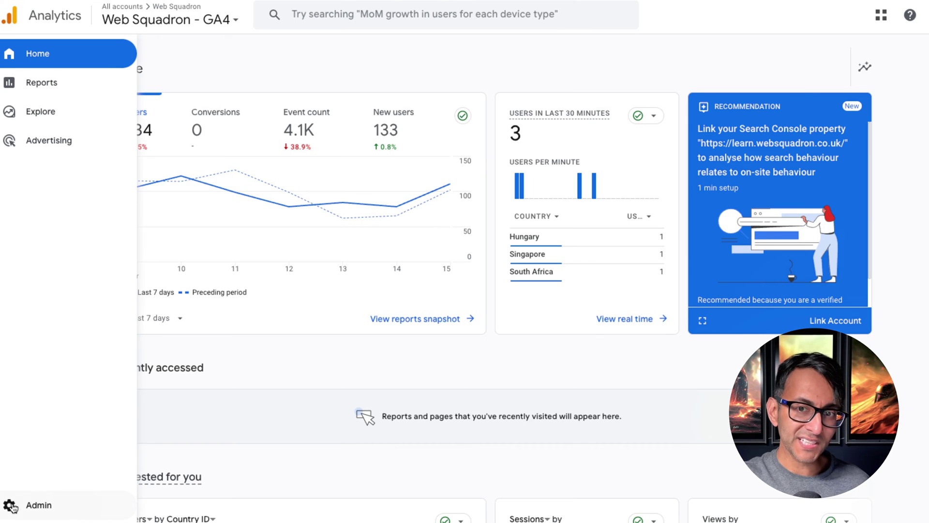
Step: Start a new Analytics account from Admin, naming it after the client's business
{"action": "left_click", "coordinate": [38, 505]}
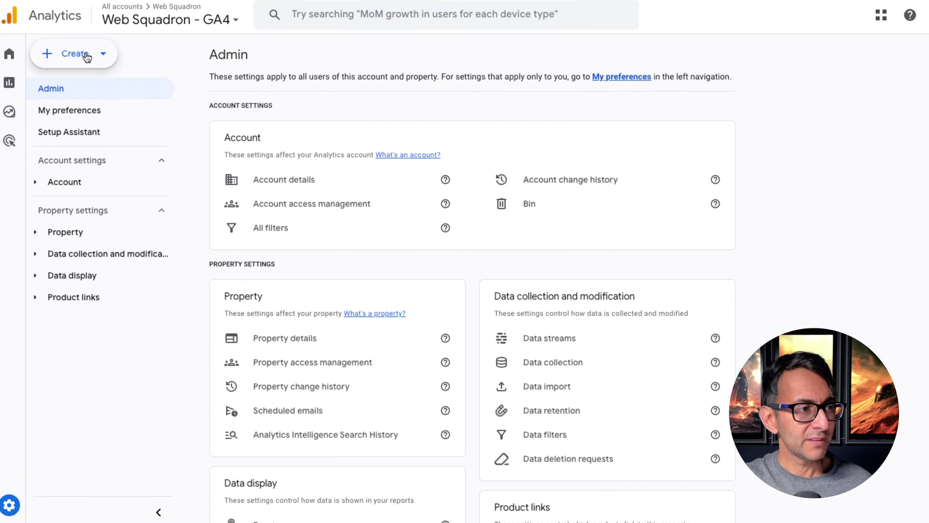
{"action": "left_click", "coordinate": [86, 55]}
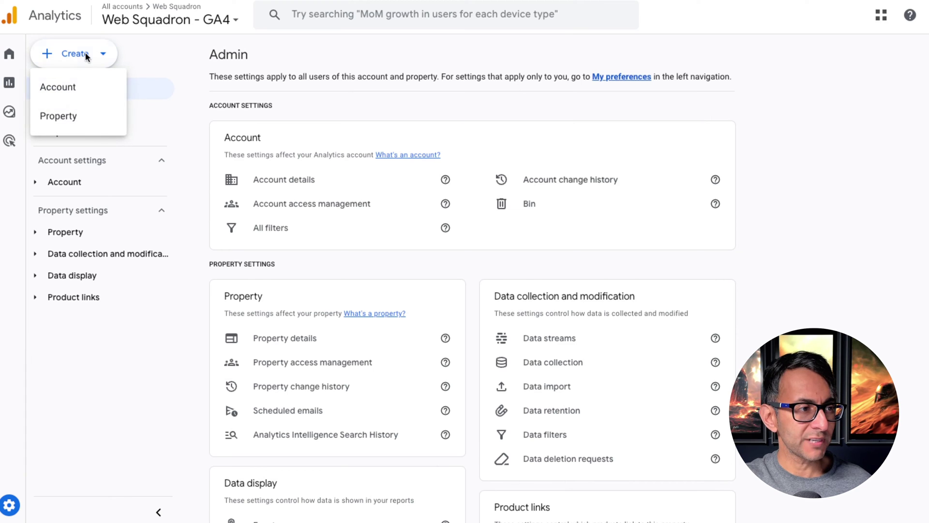
{"action": "left_click", "coordinate": [68, 92]}
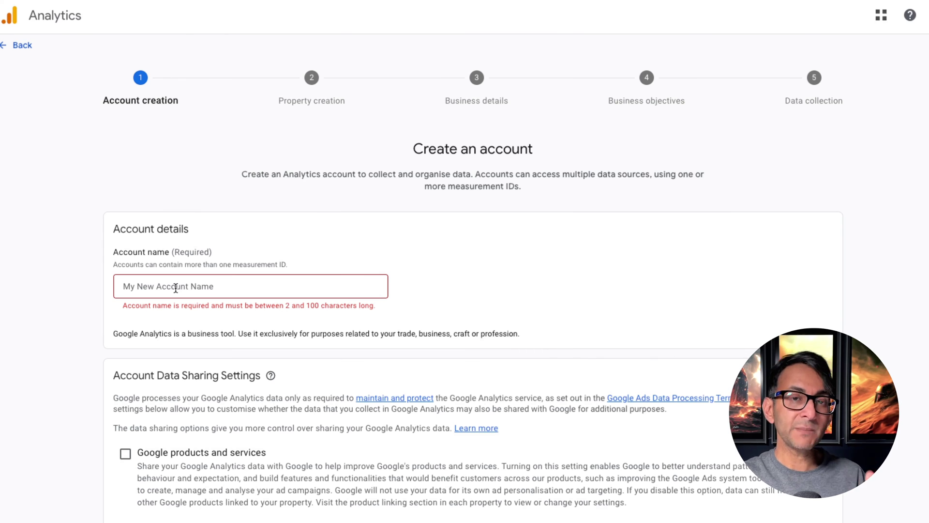
{"action": "left_click", "coordinate": [175, 288]}
{"action": "type", "text": "Jane Sinclair Architect"}
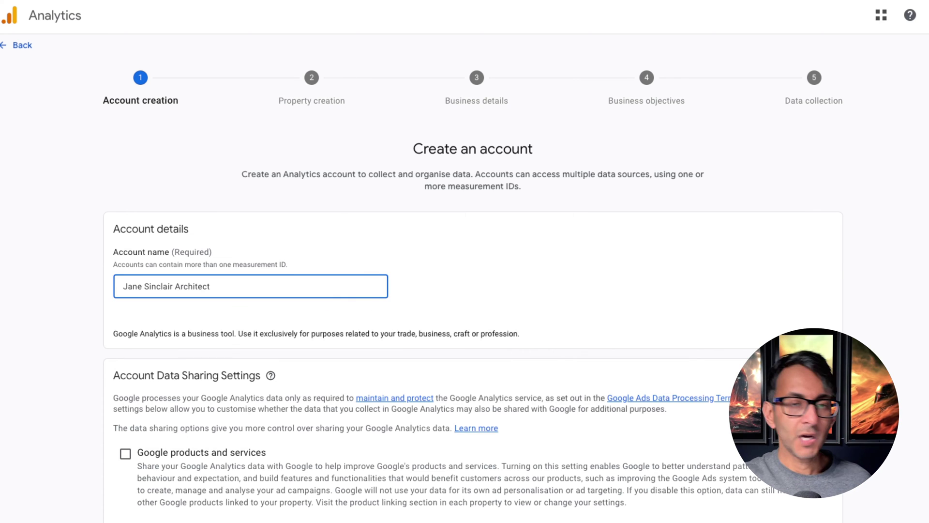
Step: Turn off Modelling contributions and Technical support data sharing for the account
{"action": "scroll", "coordinate": [310, 312], "scroll_direction": "down", "scroll_amount": 6}
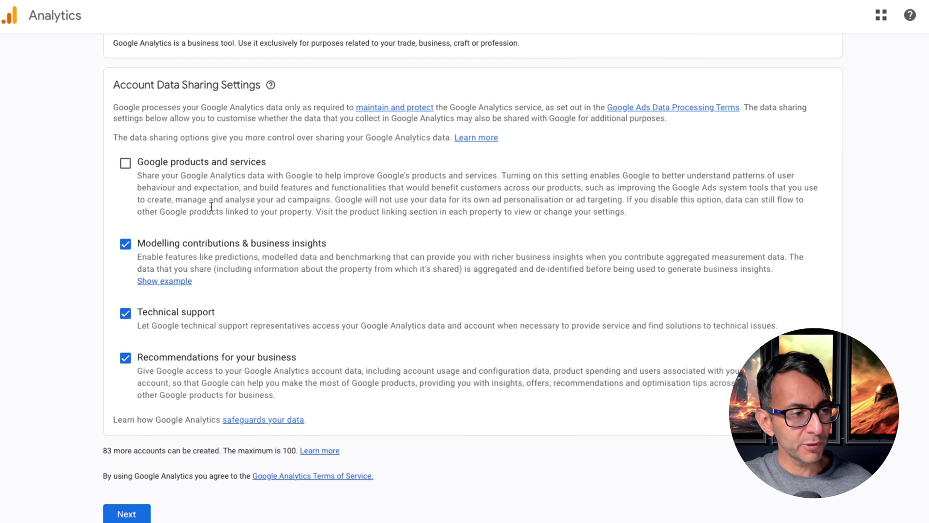
{"action": "left_click", "coordinate": [125, 244]}
{"action": "left_click", "coordinate": [125, 313]}
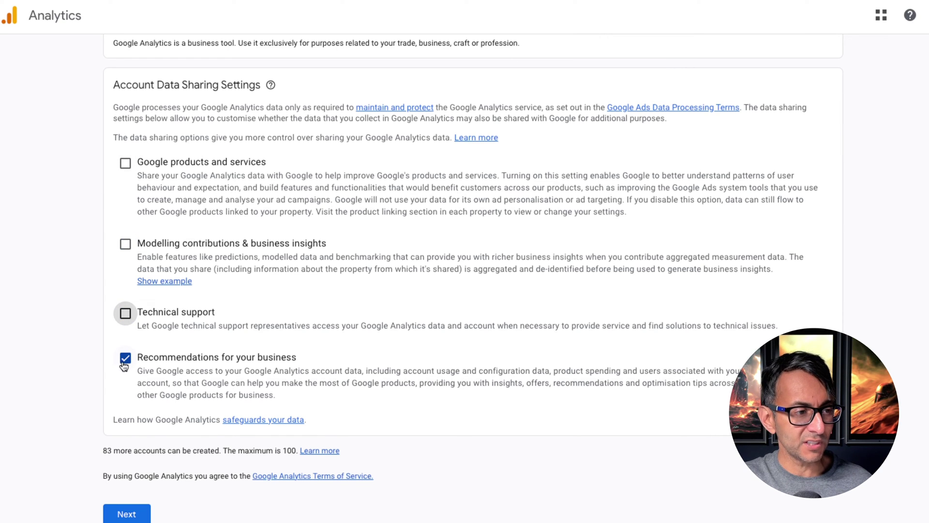
{"action": "scroll", "coordinate": [138, 387], "scroll_direction": "down", "scroll_amount": 1}
{"action": "left_click", "coordinate": [133, 506]}
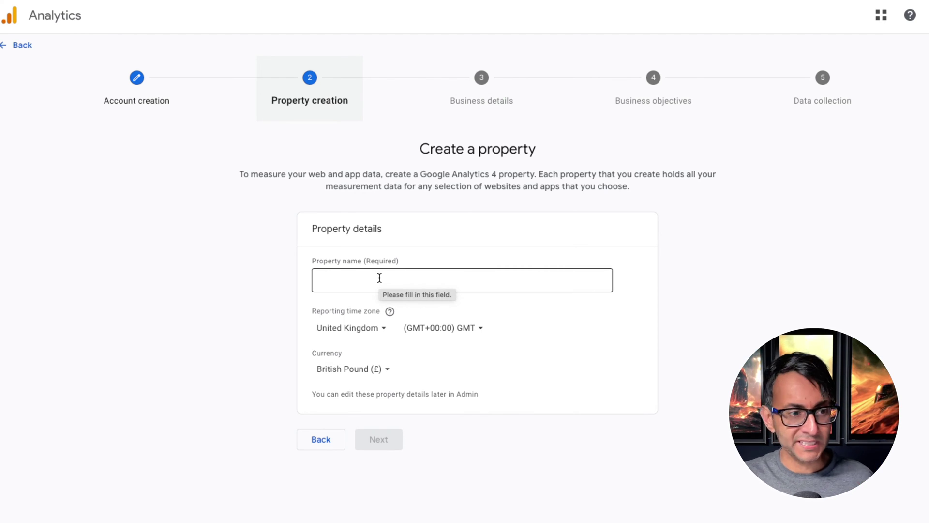
Step: Name the property after the business, and set it as a Home & Garden business with 1-10 employees
{"action": "left_click", "coordinate": [379, 278]}
{"action": "type", "text": "Jane Sinclair Architect"}
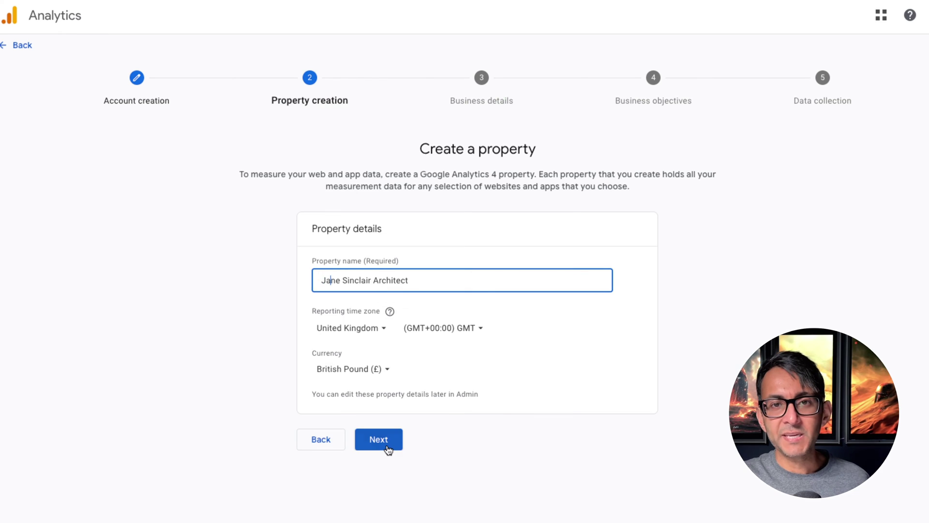
{"action": "left_click", "coordinate": [387, 449]}
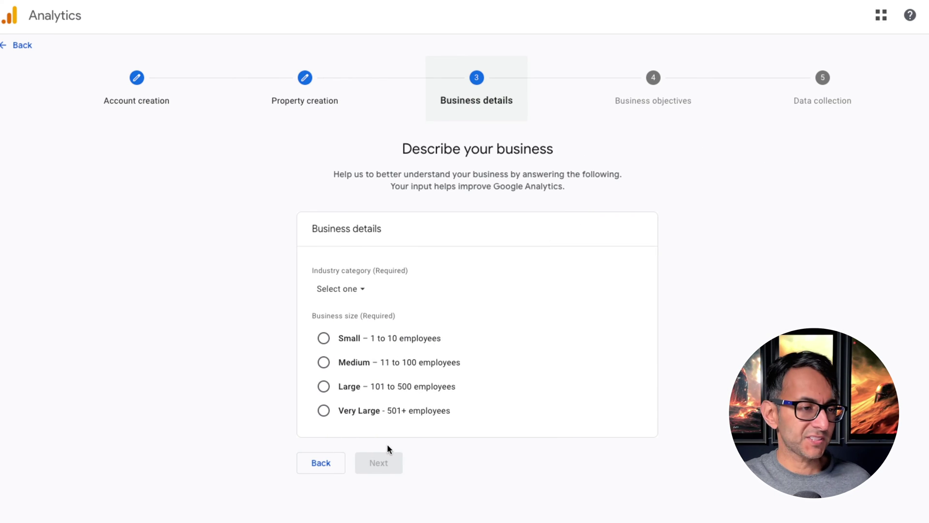
{"action": "left_click", "coordinate": [338, 288]}
{"action": "type", "text": "home"}
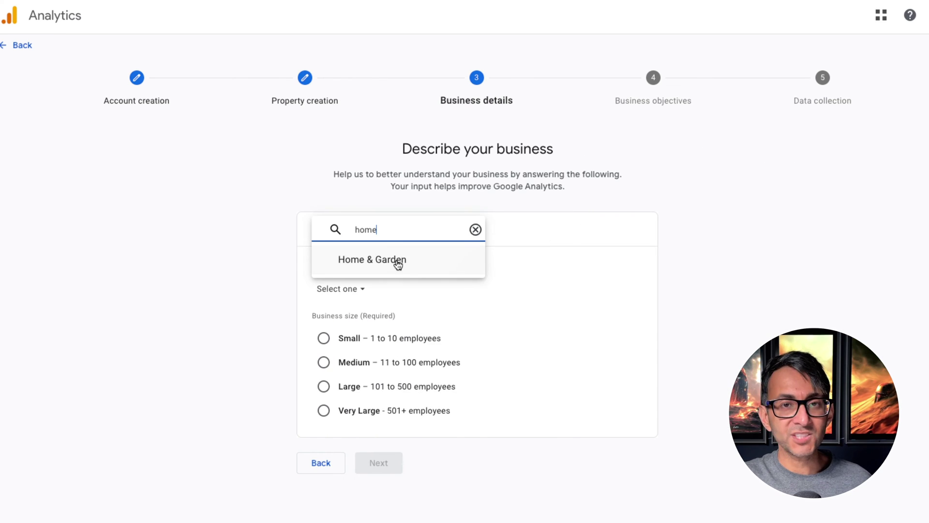
{"action": "left_click", "coordinate": [398, 262]}
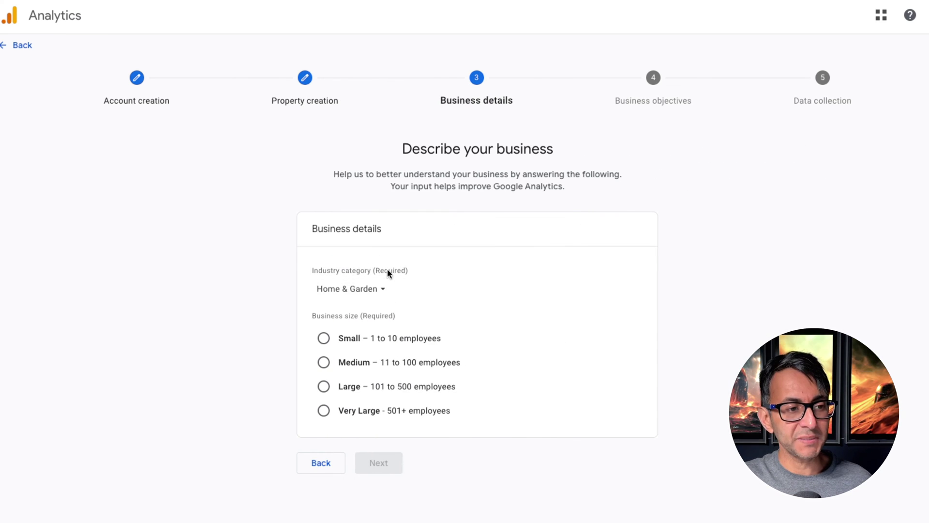
{"action": "left_click", "coordinate": [324, 339]}
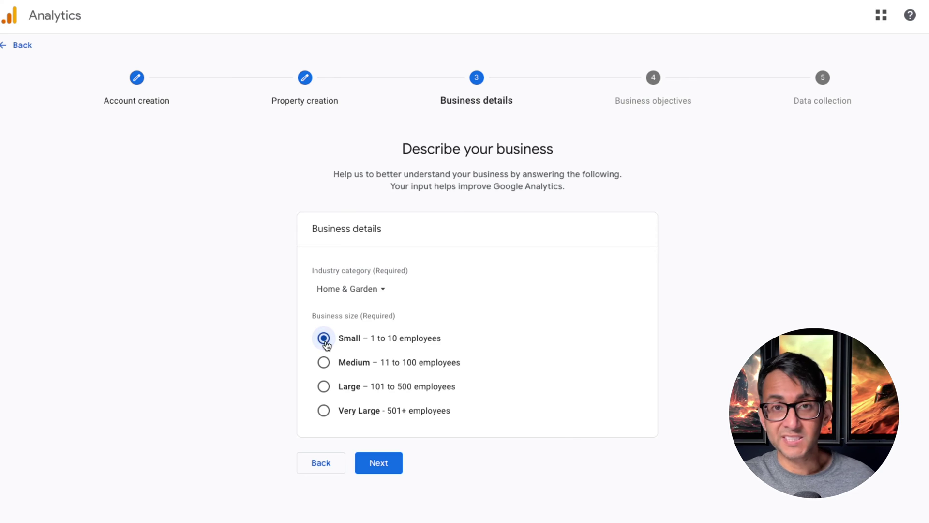
{"action": "left_click", "coordinate": [377, 463]}
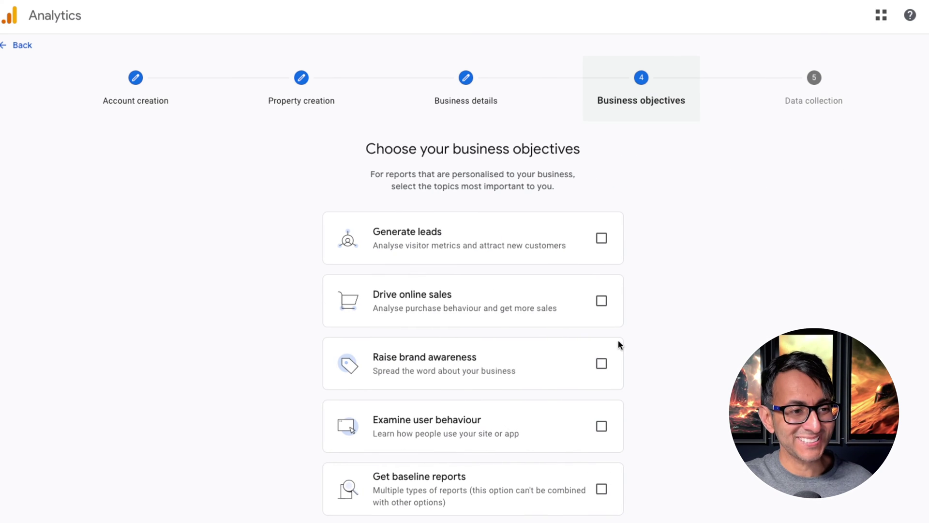
Step: Choose Generate leads and Drive online sales objectives, create the property, and accept the terms
{"action": "scroll", "coordinate": [620, 343], "scroll_direction": "down", "scroll_amount": 1}
{"action": "left_click", "coordinate": [601, 202]}
{"action": "left_click", "coordinate": [602, 265]}
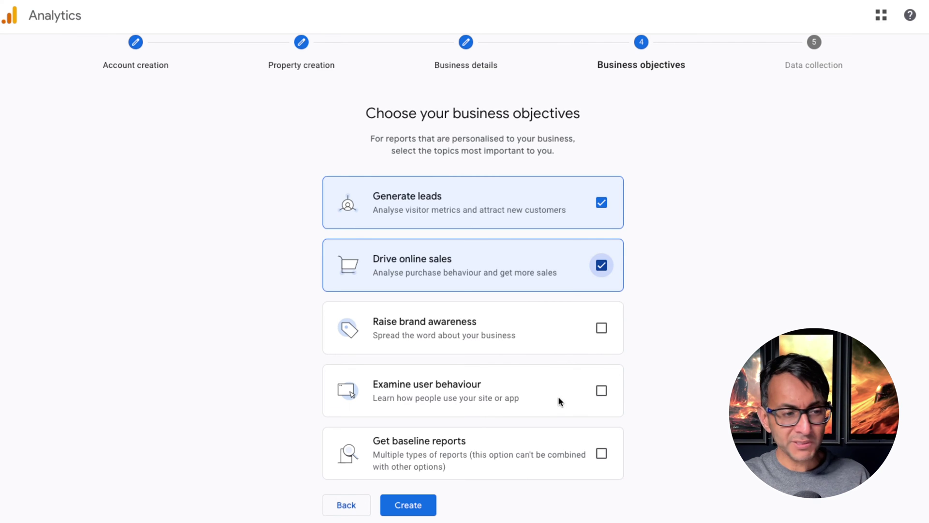
{"action": "left_click", "coordinate": [408, 505]}
{"action": "left_click", "coordinate": [324, 345]}
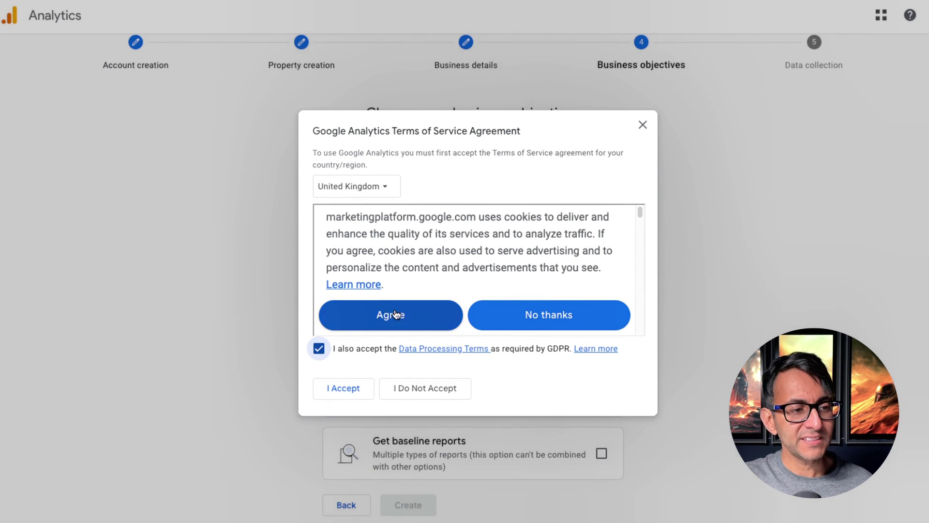
{"action": "left_click", "coordinate": [398, 316]}
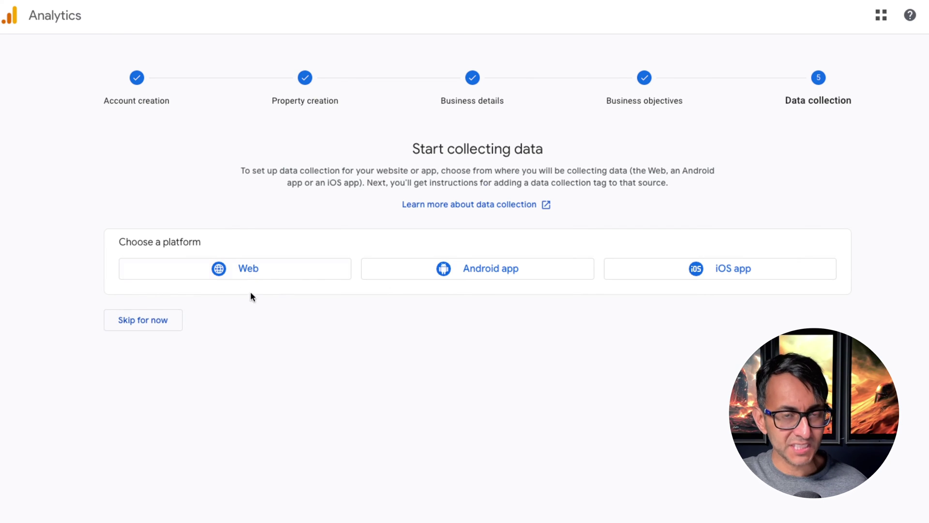
{"action": "left_click", "coordinate": [266, 271]}
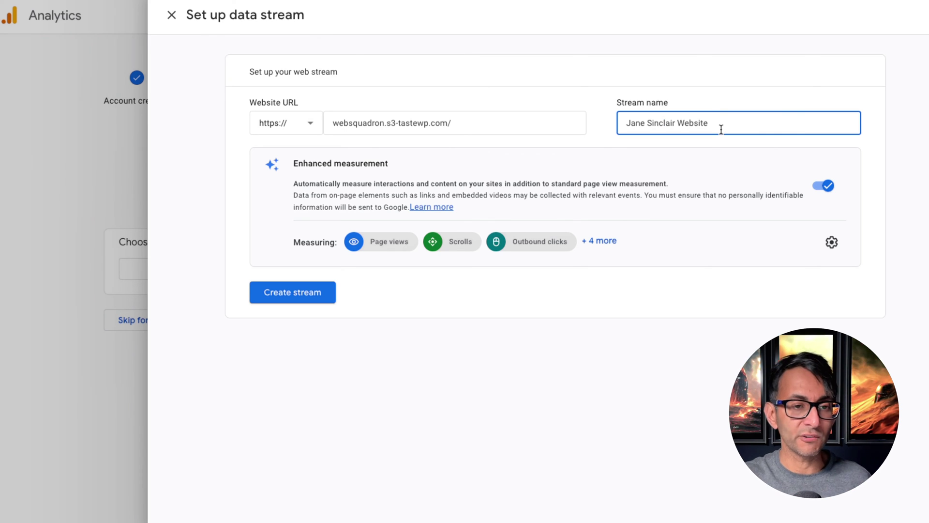
{"action": "left_click", "coordinate": [309, 292]}
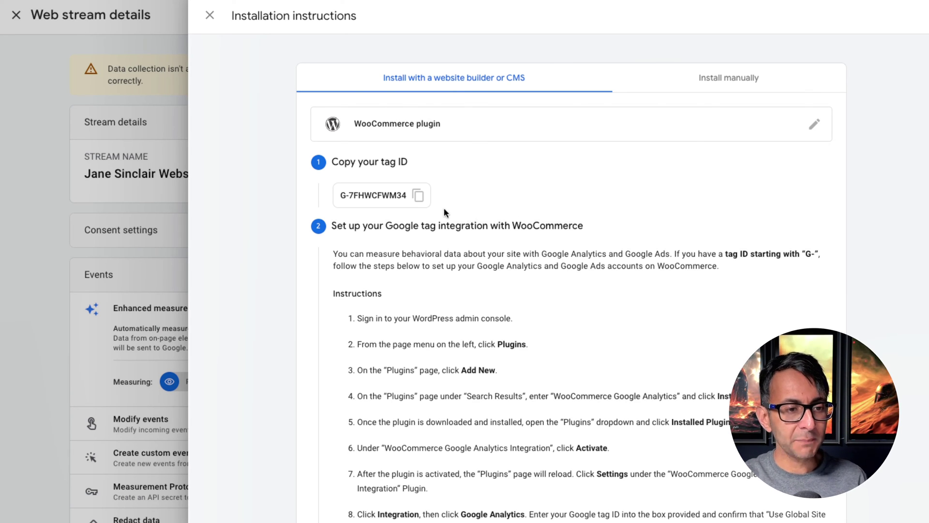
{"action": "scroll", "coordinate": [469, 182], "scroll_direction": "down", "scroll_amount": 2}
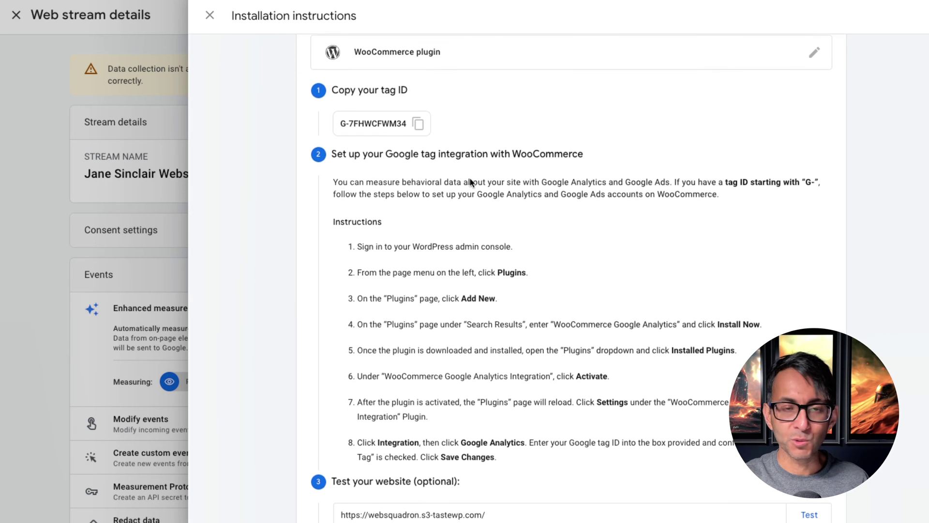
{"action": "scroll", "coordinate": [469, 177], "scroll_direction": "down", "scroll_amount": 1}
{"action": "scroll", "coordinate": [469, 177], "scroll_direction": "up", "scroll_amount": 3}
{"action": "left_click", "coordinate": [733, 79]}
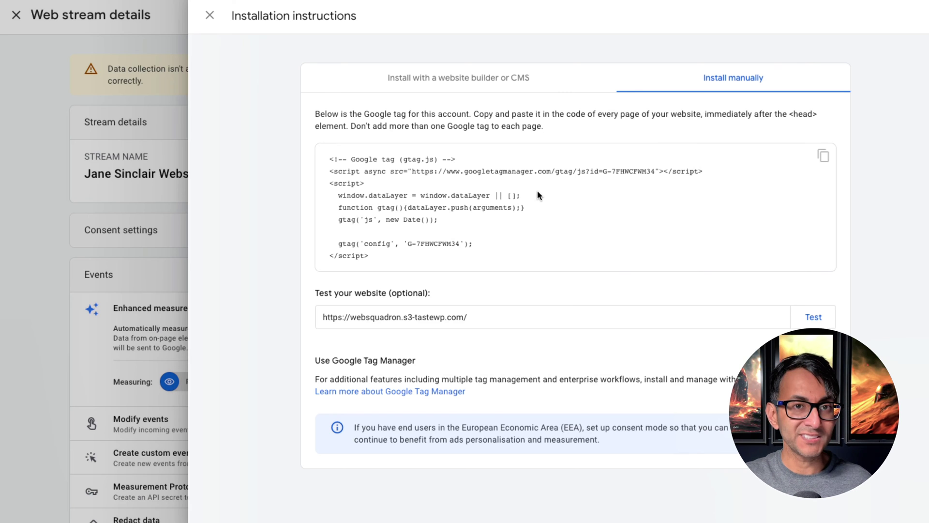
{"action": "left_click", "coordinate": [209, 15]}
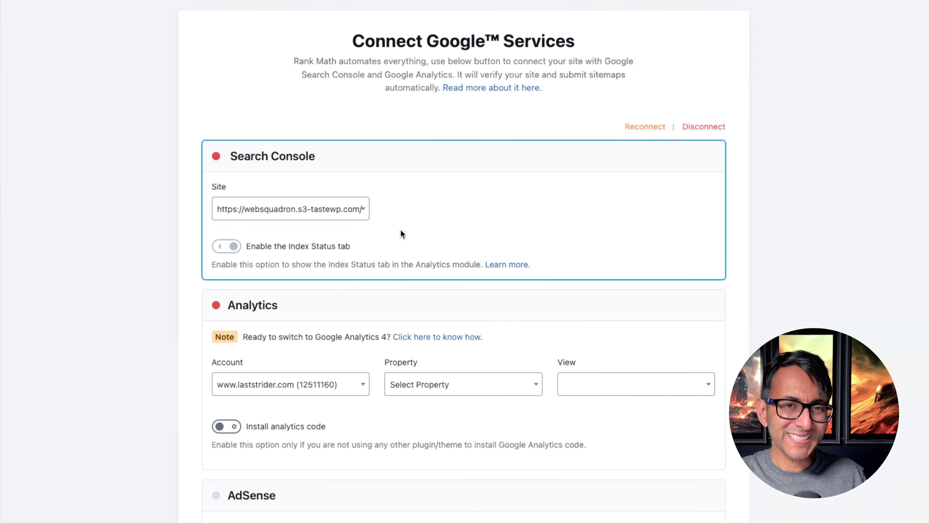
Step: Scroll Rank Math's Connect Google Services page down to the Analytics section
{"action": "scroll", "coordinate": [434, 272], "scroll_direction": "down", "scroll_amount": 3}
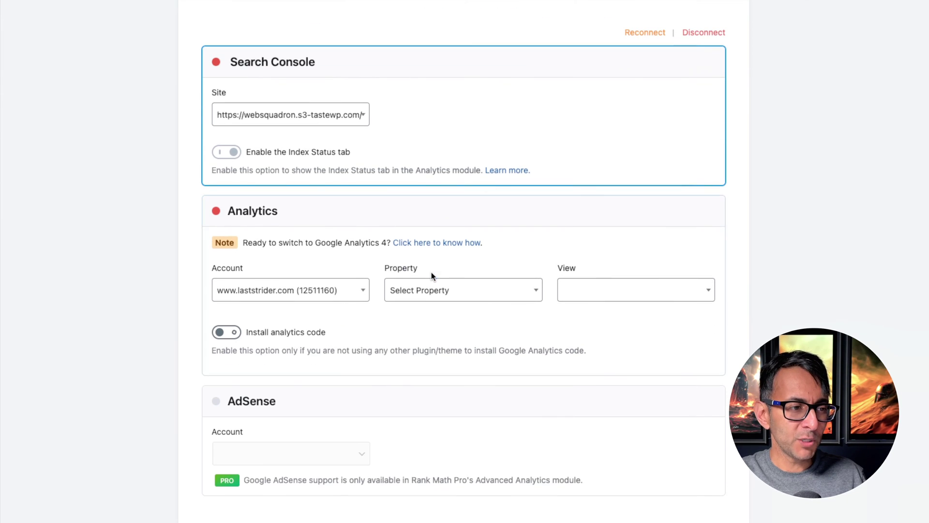
Step: Select the new Analytics account and GA4 property, and switch on Install analytics code
{"action": "left_click", "coordinate": [361, 291]}
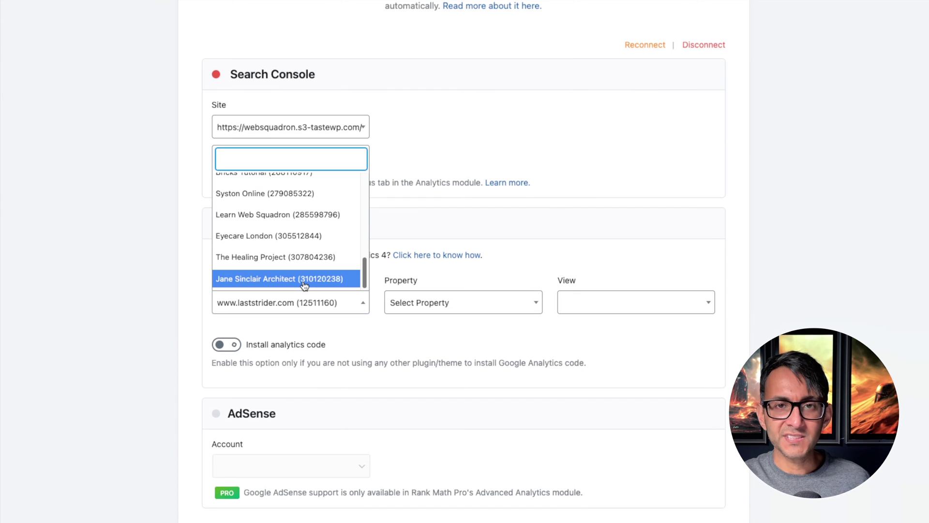
{"action": "left_click", "coordinate": [304, 279]}
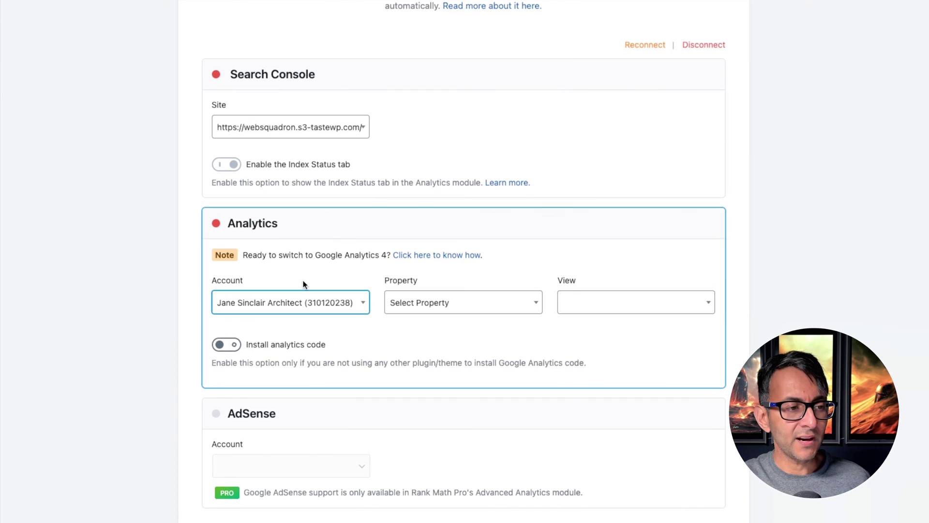
{"action": "left_click", "coordinate": [445, 308]}
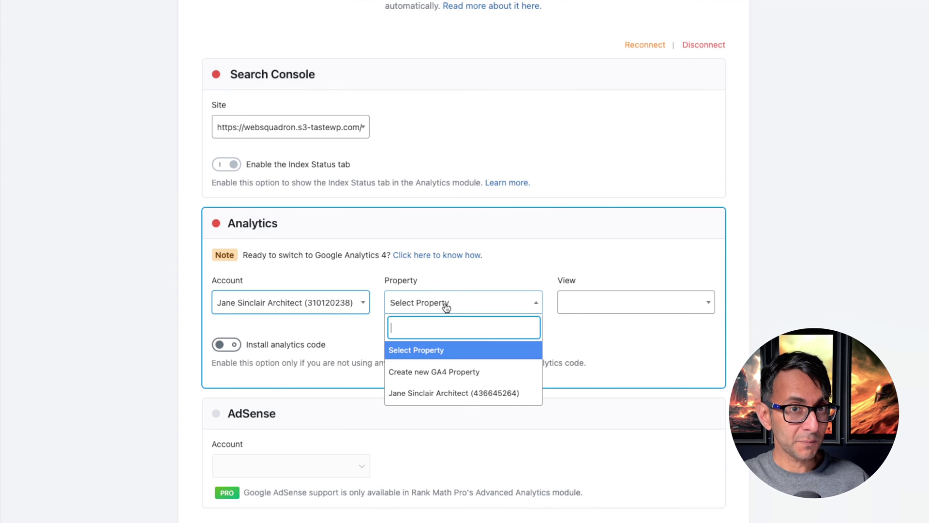
{"action": "left_click", "coordinate": [484, 391]}
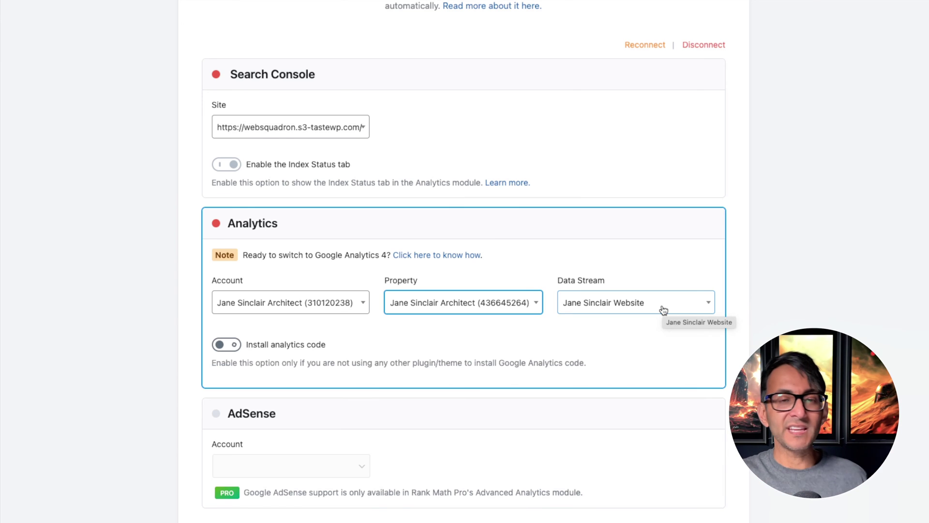
{"action": "left_click", "coordinate": [226, 344]}
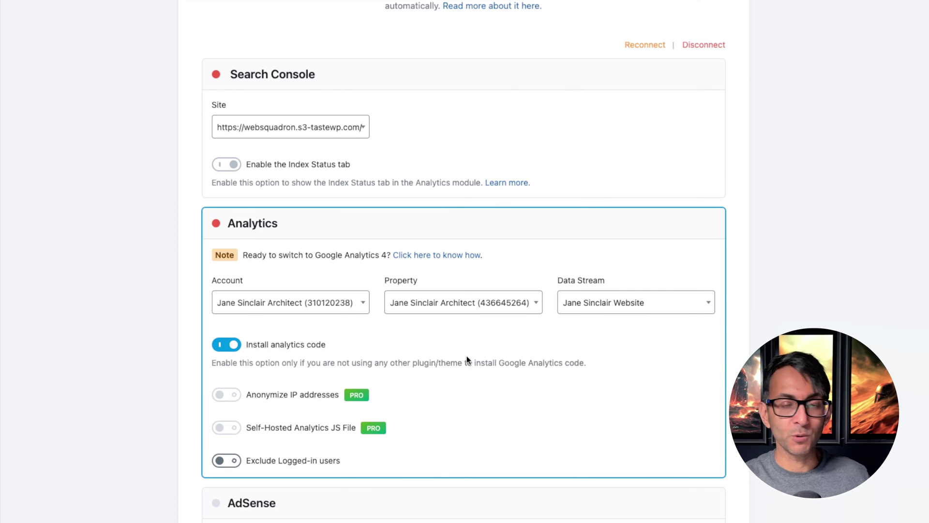
{"action": "scroll", "coordinate": [521, 395], "scroll_direction": "down", "scroll_amount": 5}
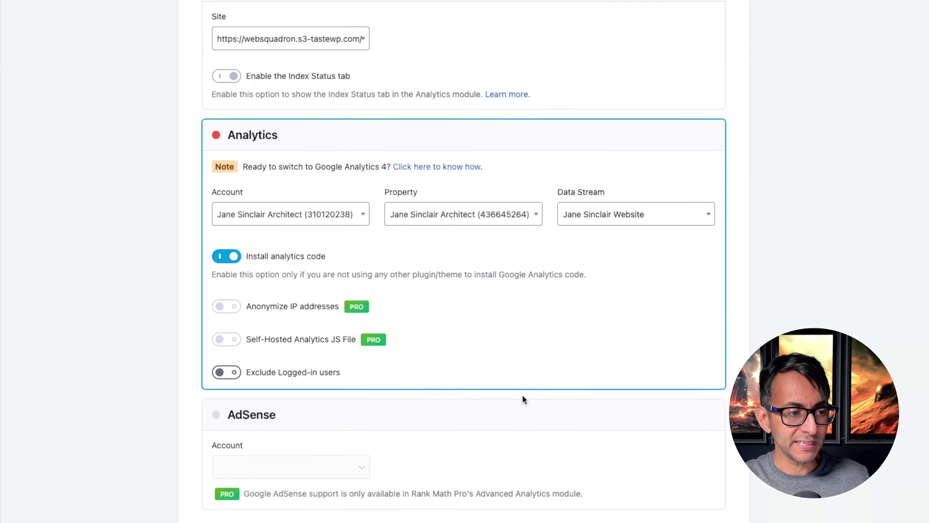
{"action": "scroll", "coordinate": [522, 394], "scroll_direction": "down", "scroll_amount": 2}
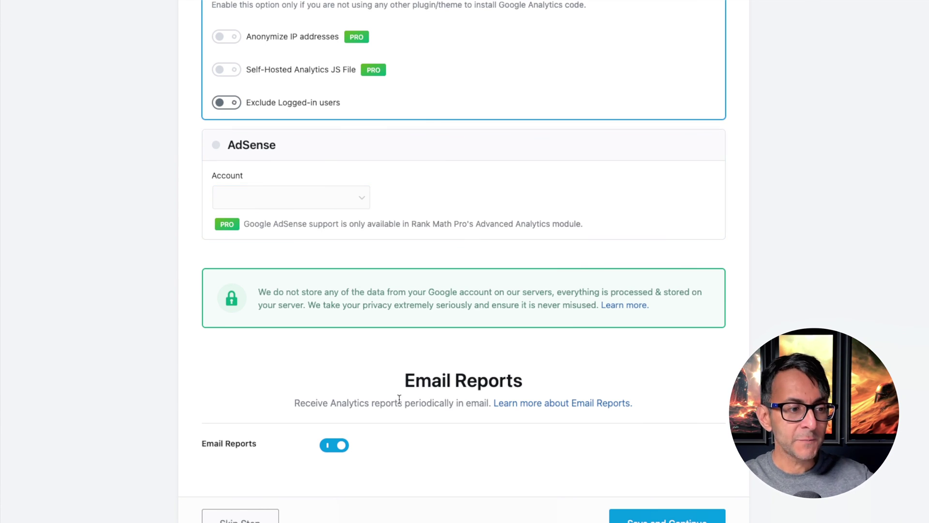
Step: Save the Google connections, then return to the Analytics step to confirm both show green
{"action": "scroll", "coordinate": [401, 396], "scroll_direction": "down", "scroll_amount": 2}
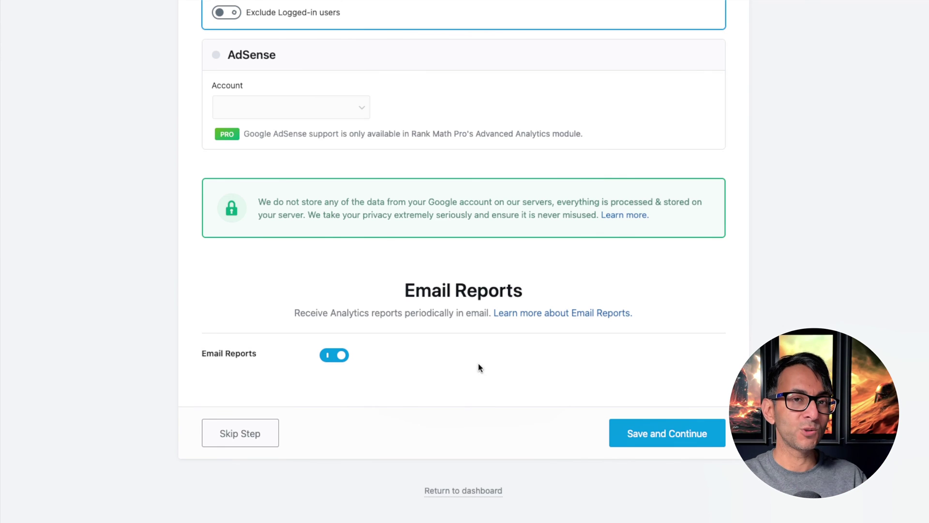
{"action": "left_click", "coordinate": [672, 434]}
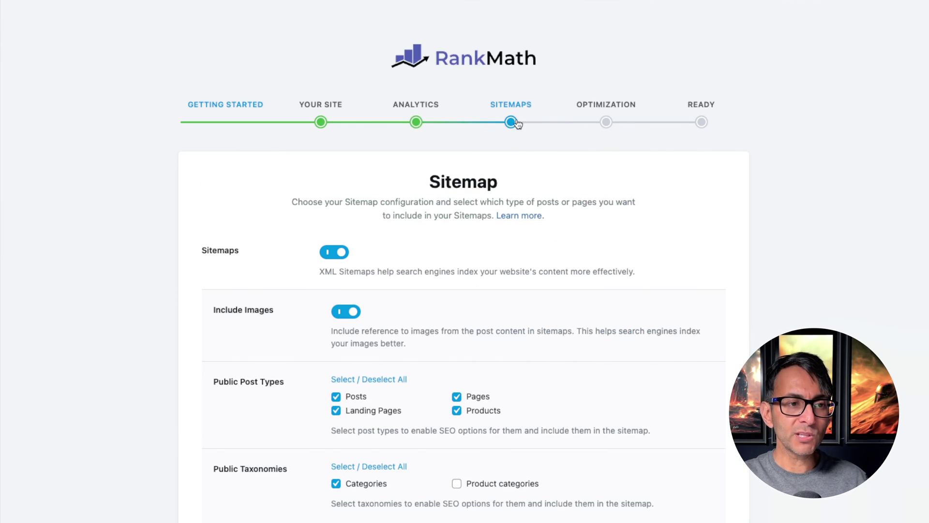
{"action": "left_click", "coordinate": [423, 109]}
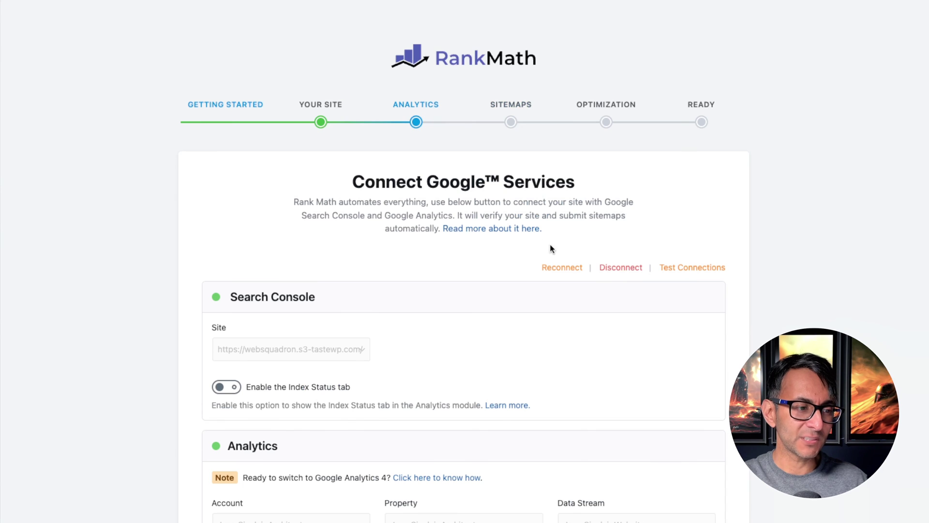
{"action": "scroll", "coordinate": [253, 218], "scroll_direction": "down", "scroll_amount": 2}
{"action": "scroll", "coordinate": [308, 261], "scroll_direction": "down", "scroll_amount": 2}
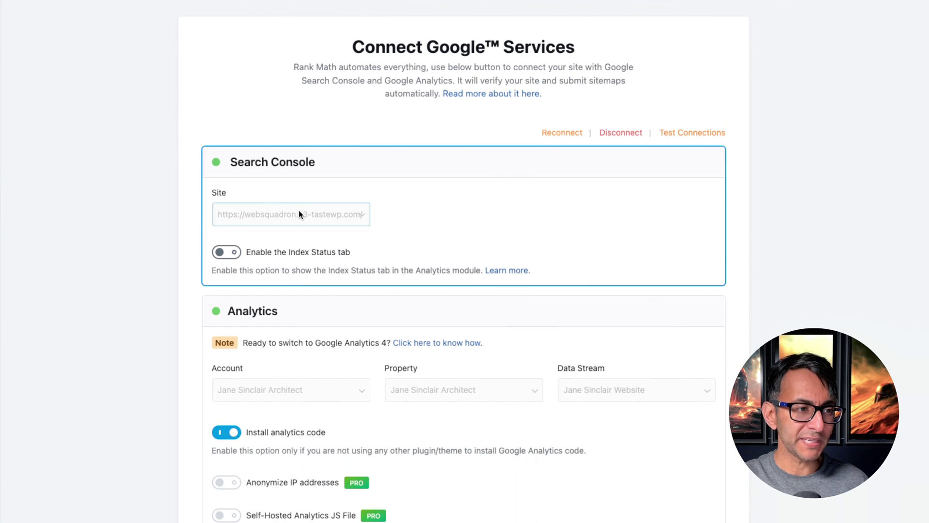